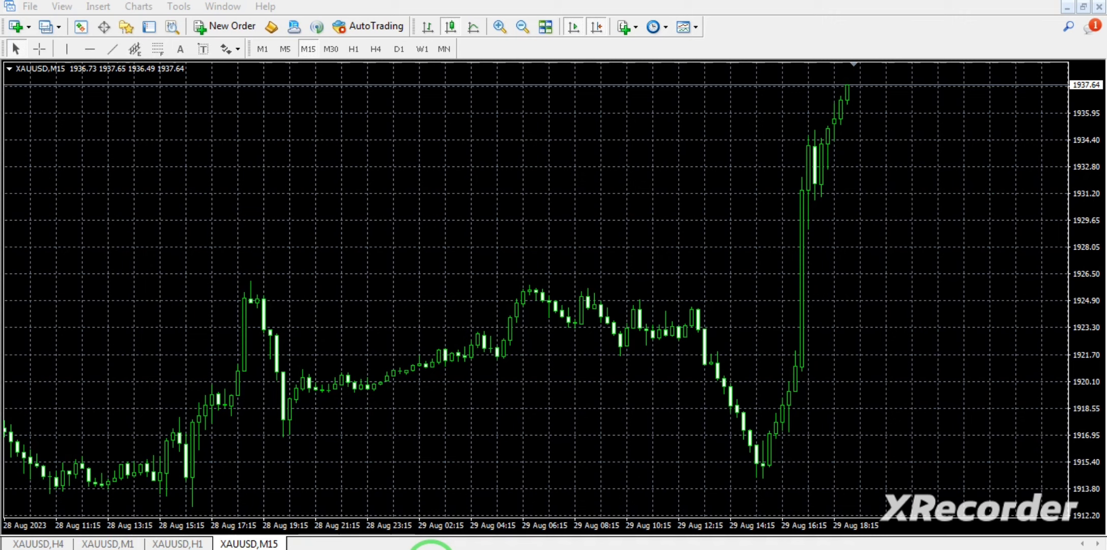
Start opening a new demo account on the Alpari-Pro.ECN-Demo trading server and proceed to the personal details
click(289, 375)
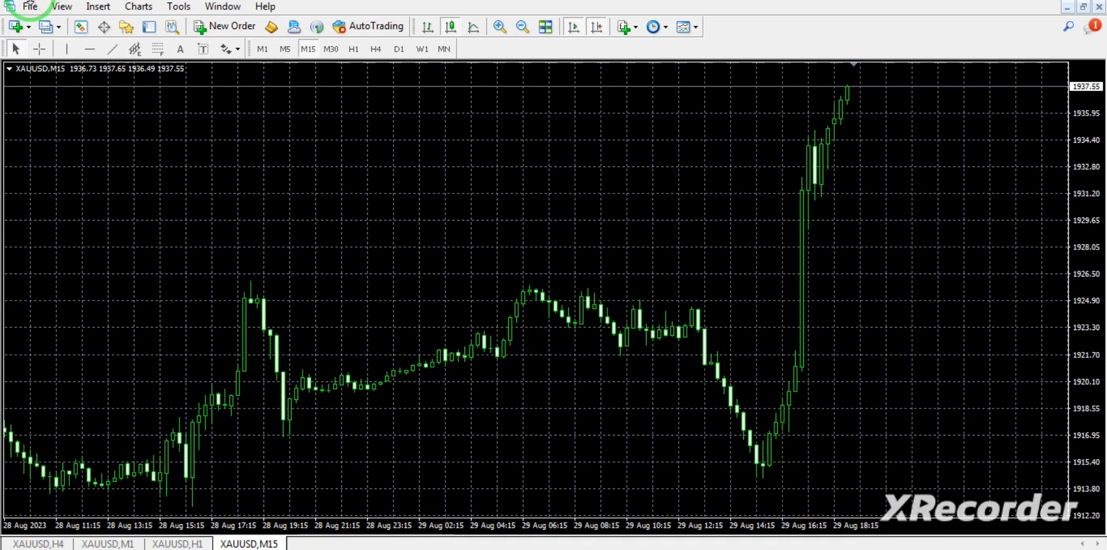
click(30, 5)
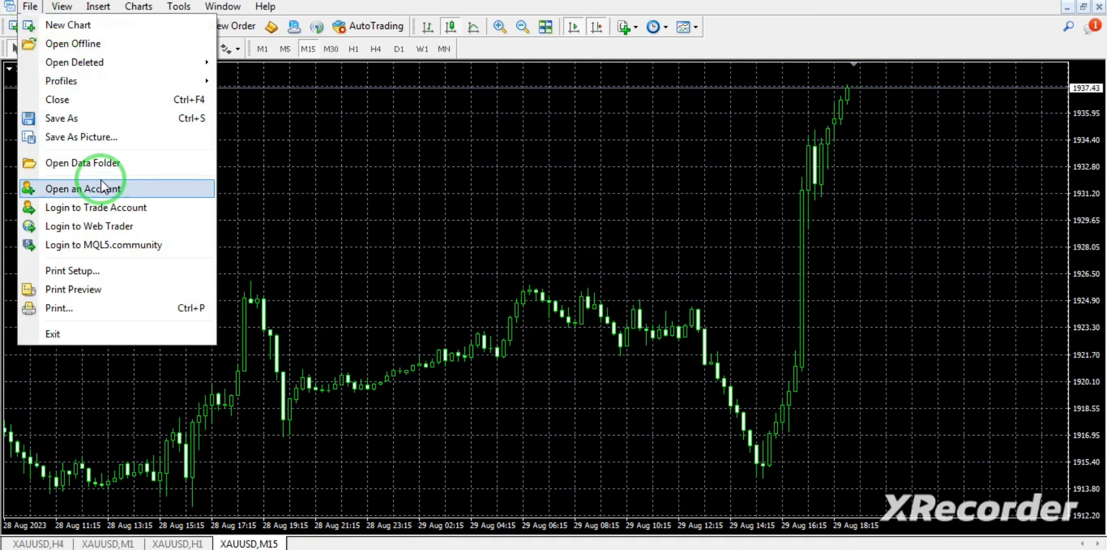
click(46, 189)
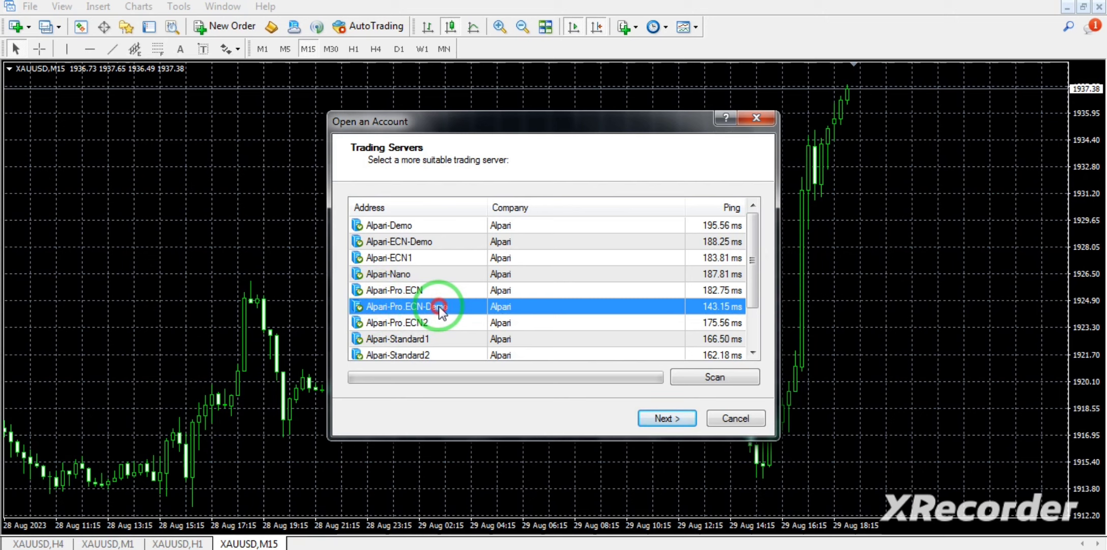
click(666, 418)
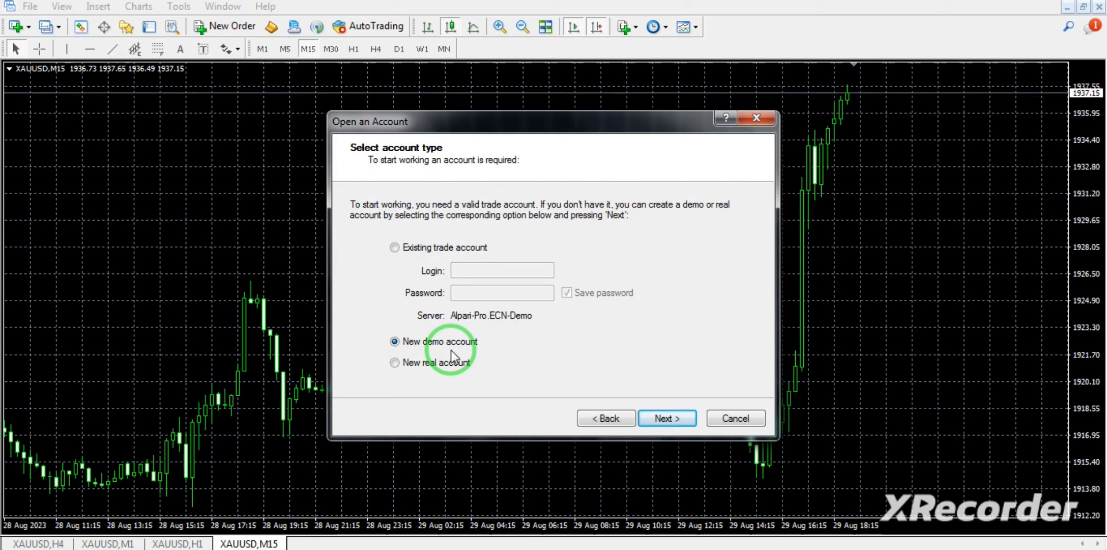
click(667, 418)
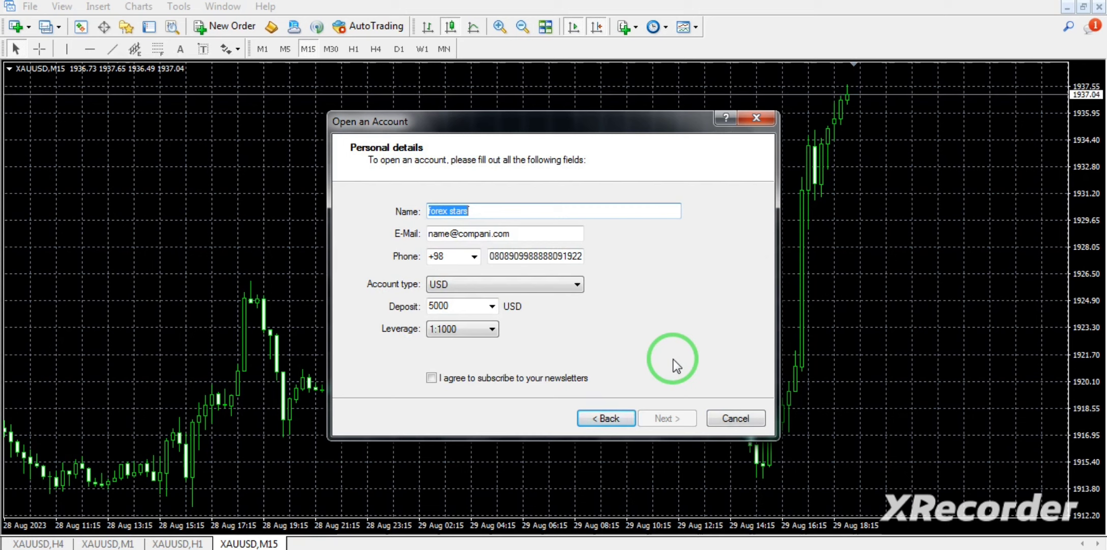
Replace the account name with "forex stars" and review the e-mail and phone number entries
key(BackSpace)
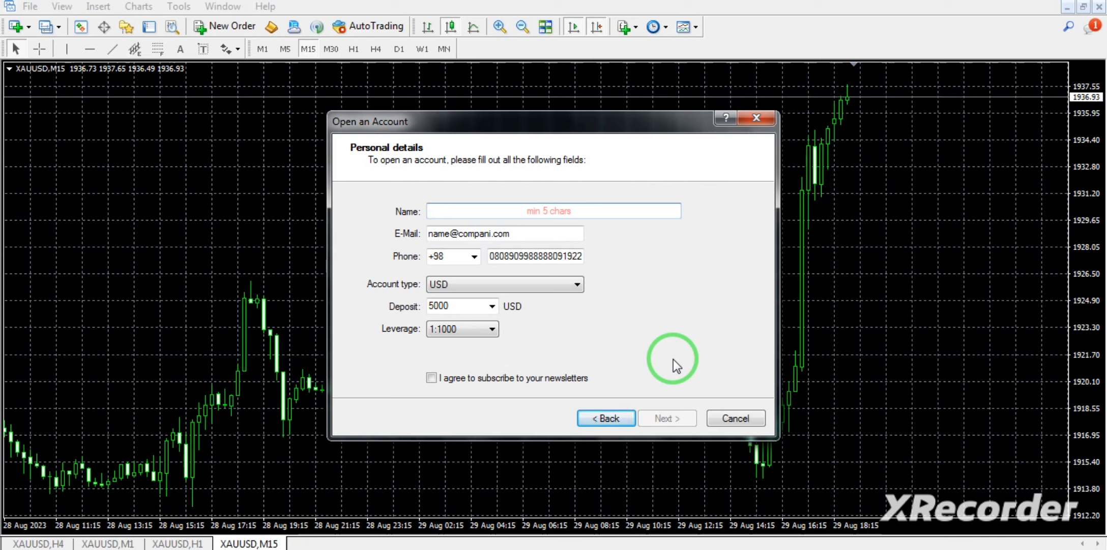
text(fo)
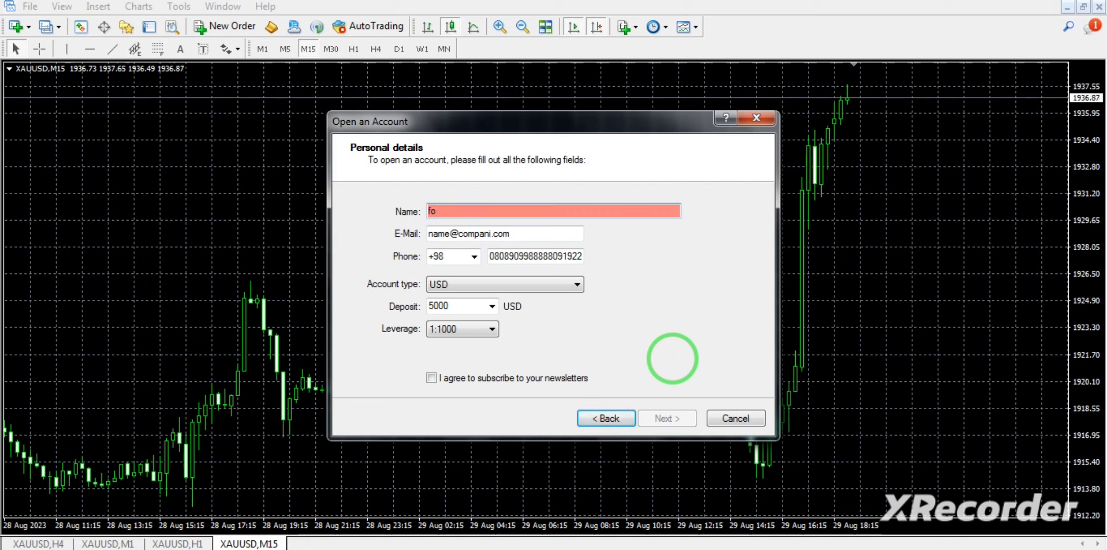
text(rex)
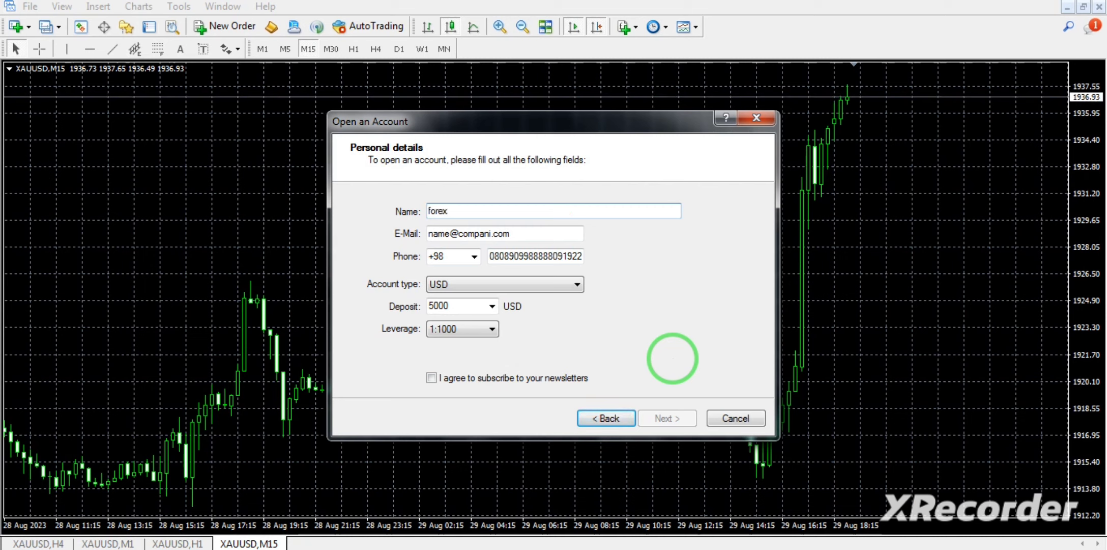
text( star)
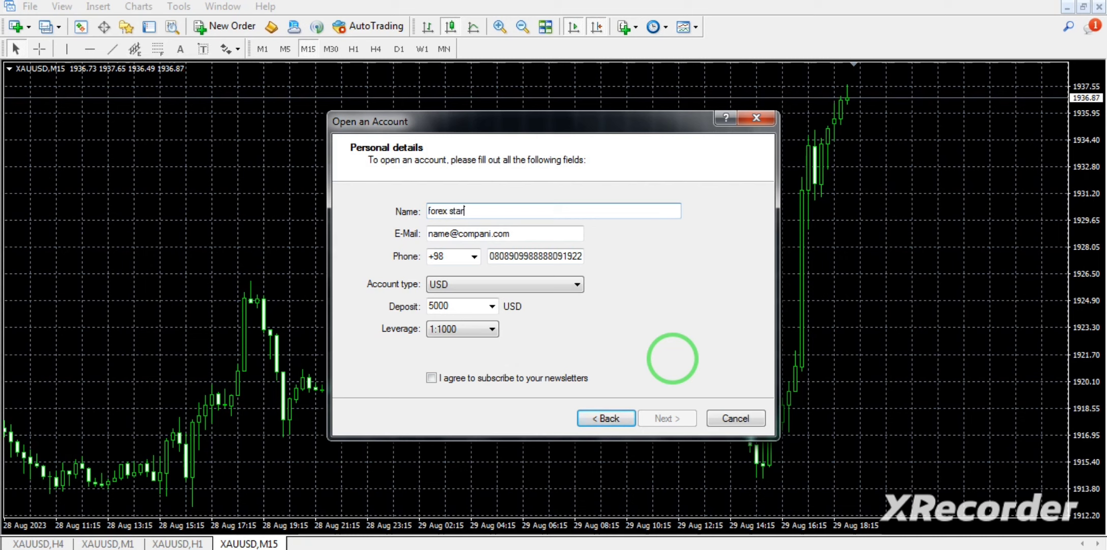
text(s)
click(511, 234)
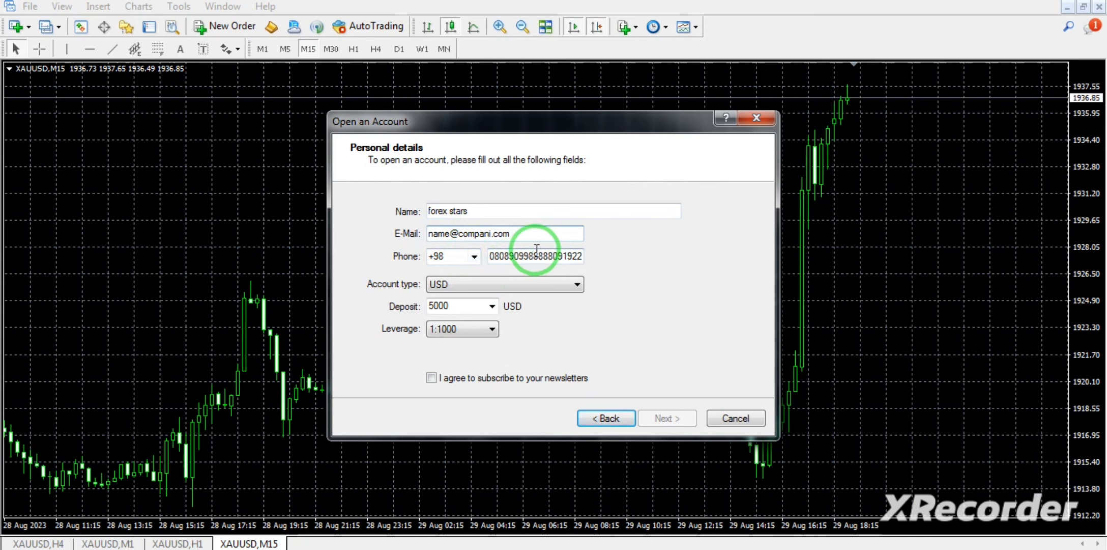
drag(563, 255, 496, 257)
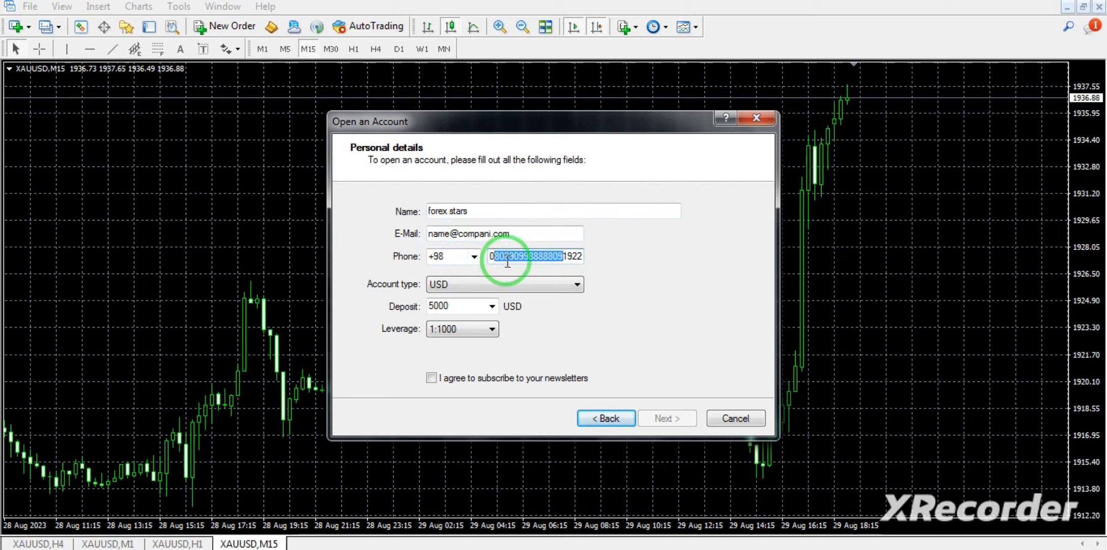
click(463, 276)
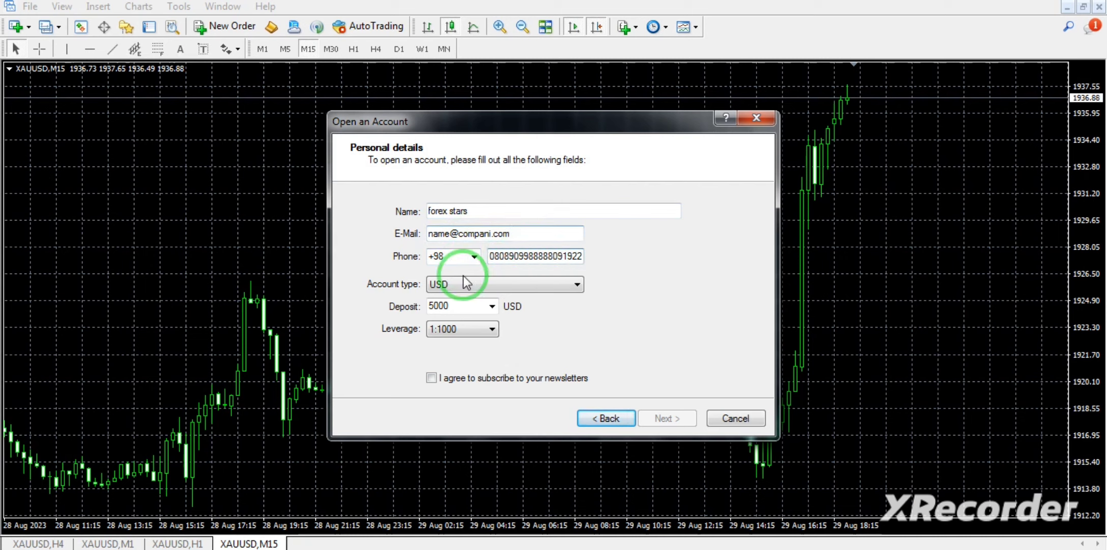
Choose USD as the account type, a deposit of 3000 USD and a leverage of 1:1000
click(460, 280)
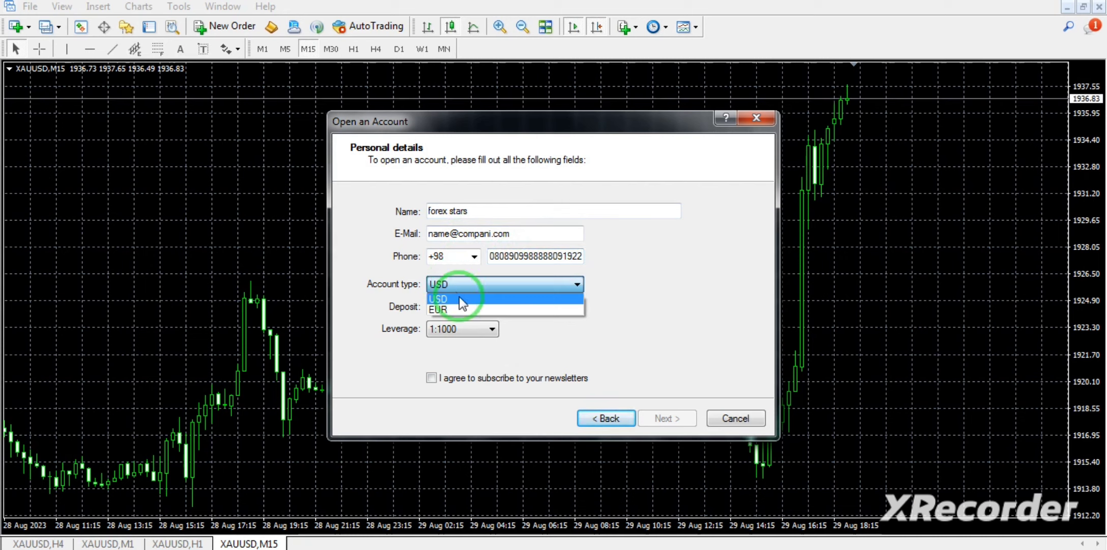
click(461, 298)
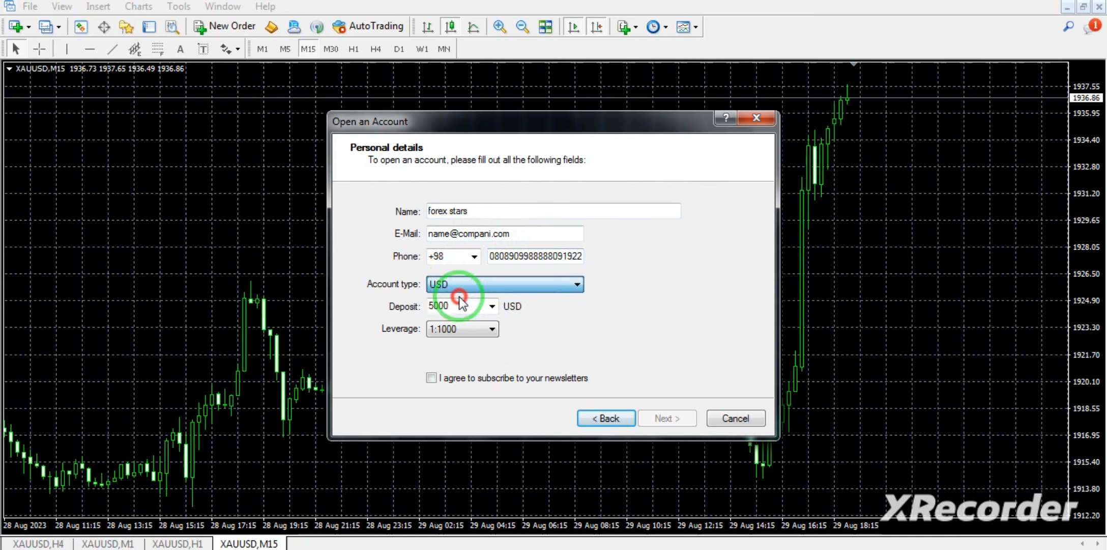
click(491, 307)
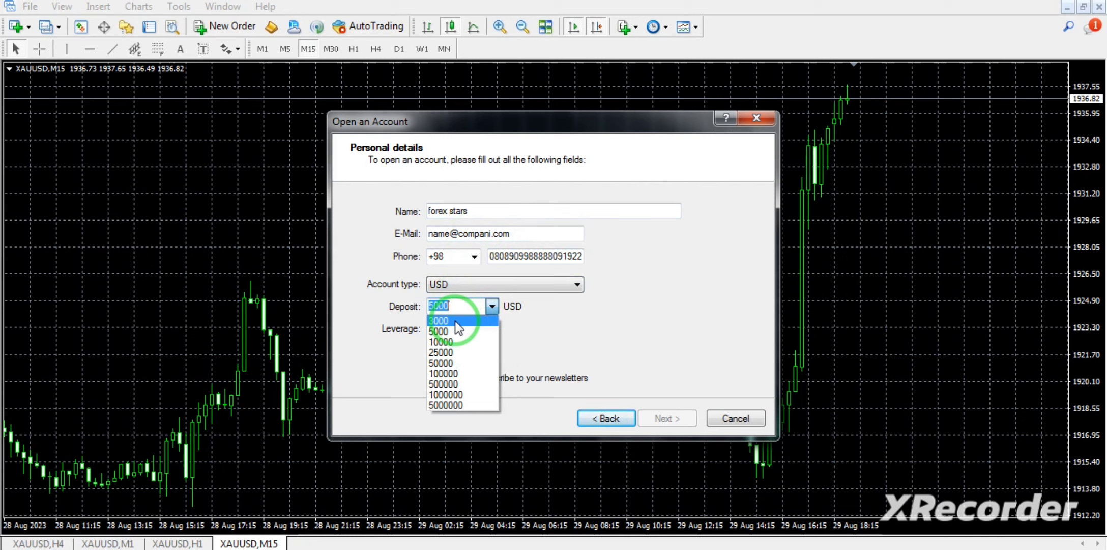
click(455, 321)
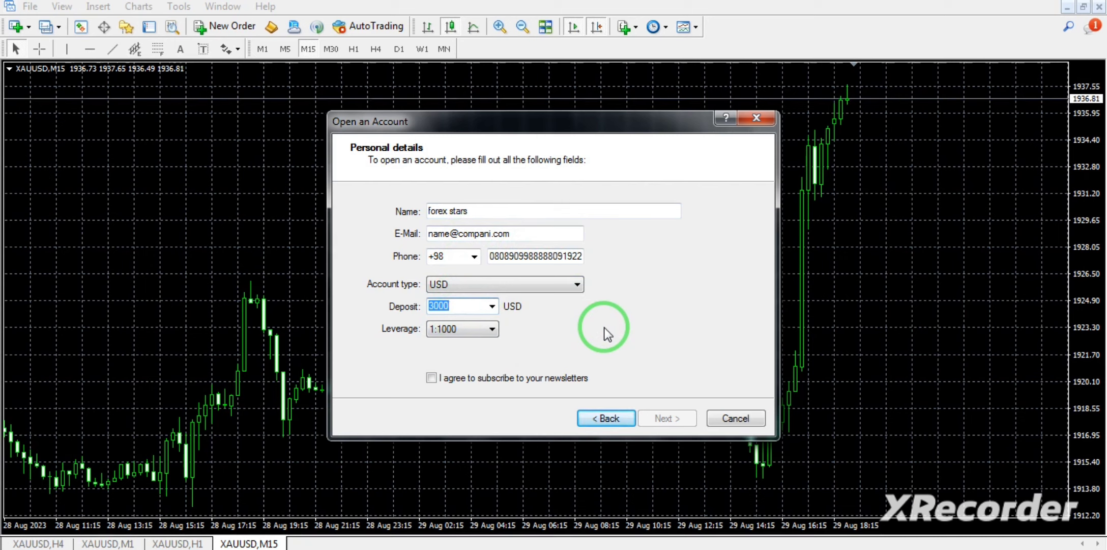
click(447, 329)
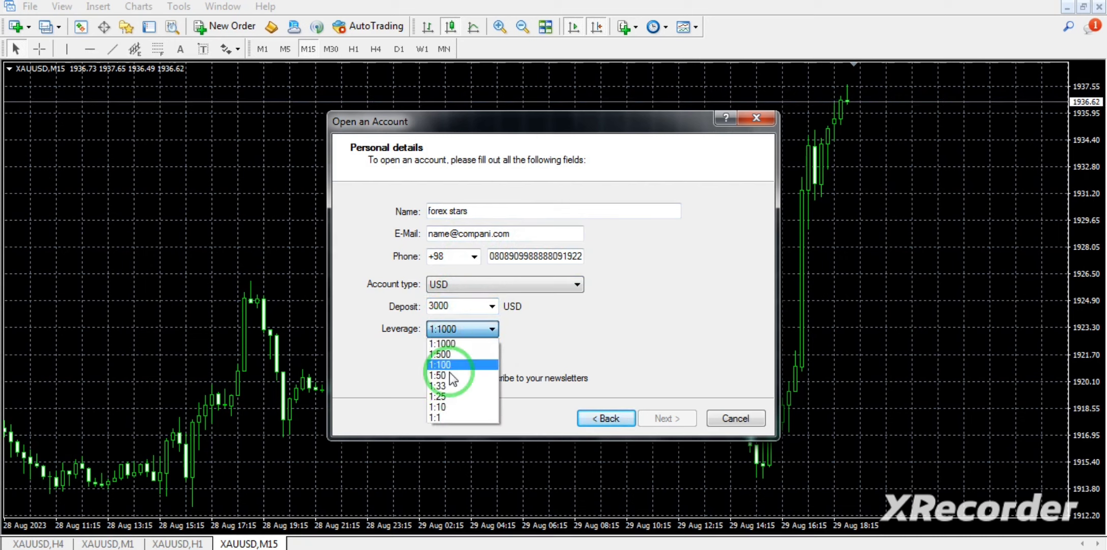
click(450, 342)
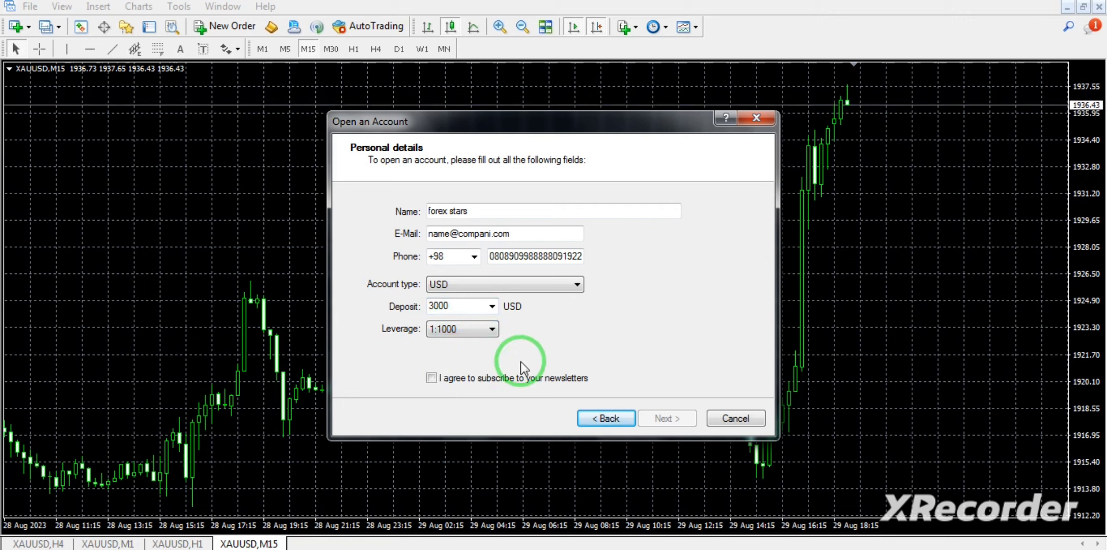
Agree to the newsletter subscription, then register the demo account and finish its setup
click(432, 378)
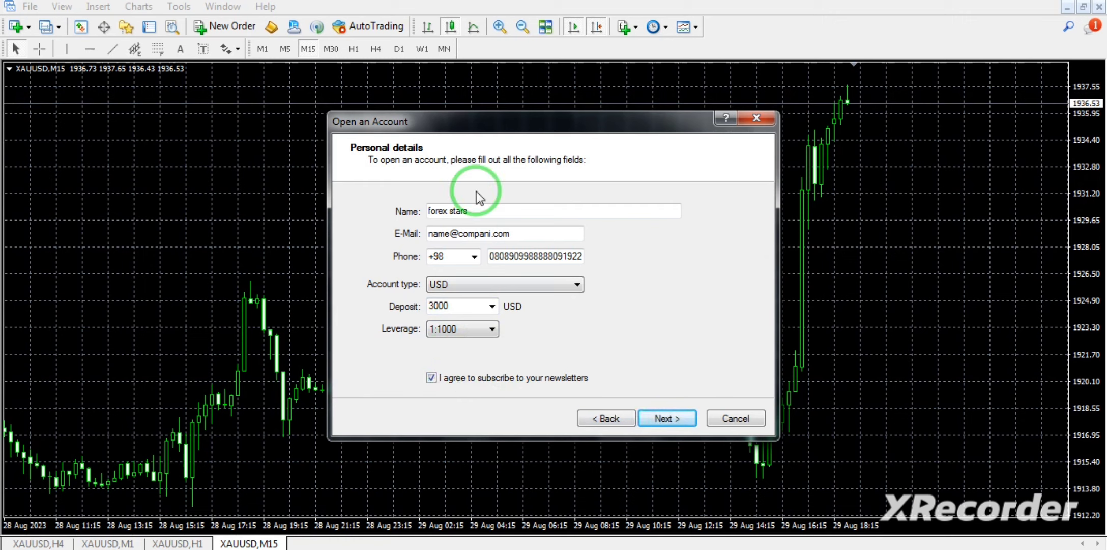
click(667, 420)
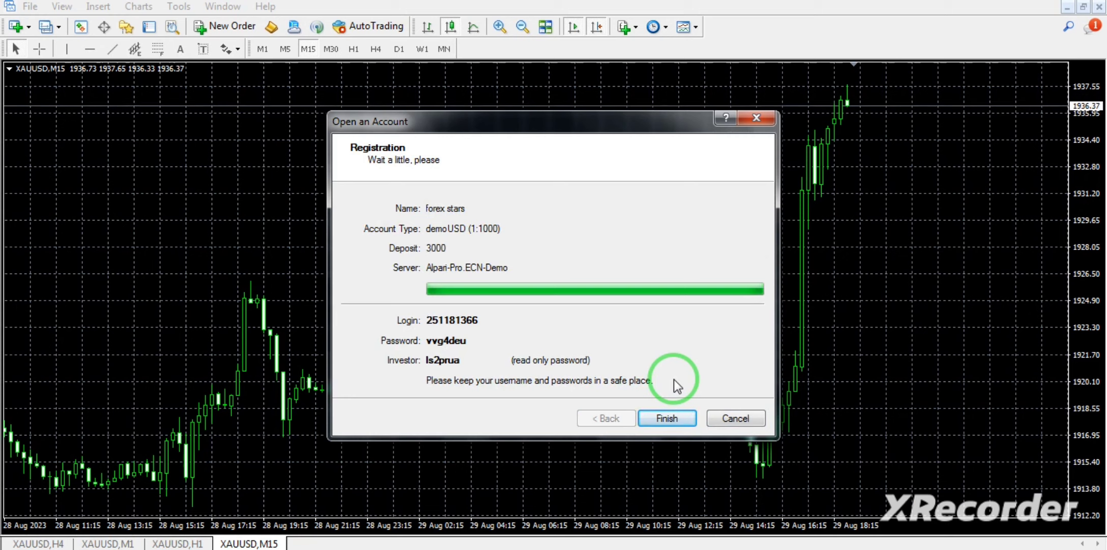
click(670, 420)
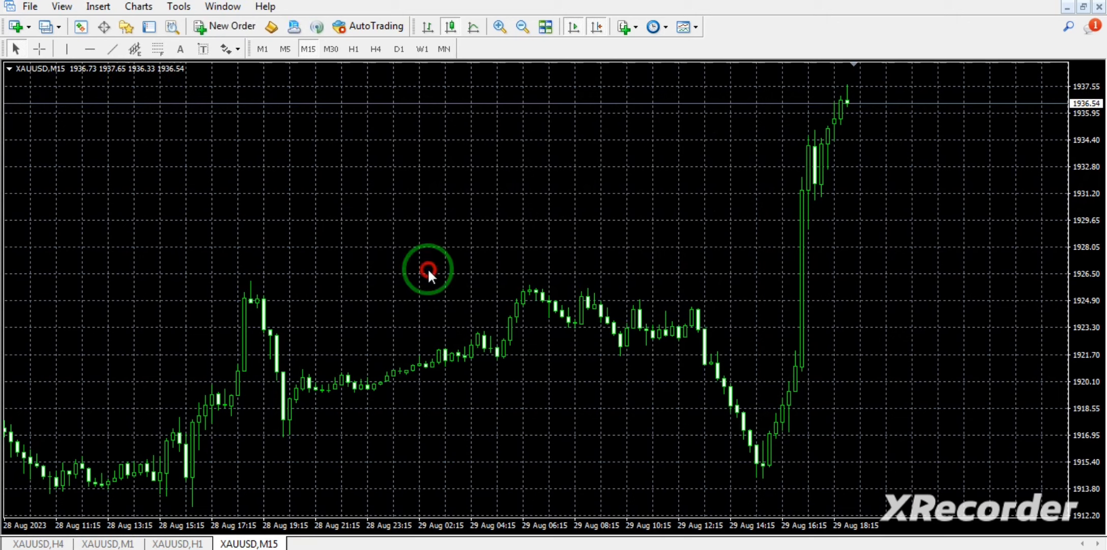
click(610, 269)
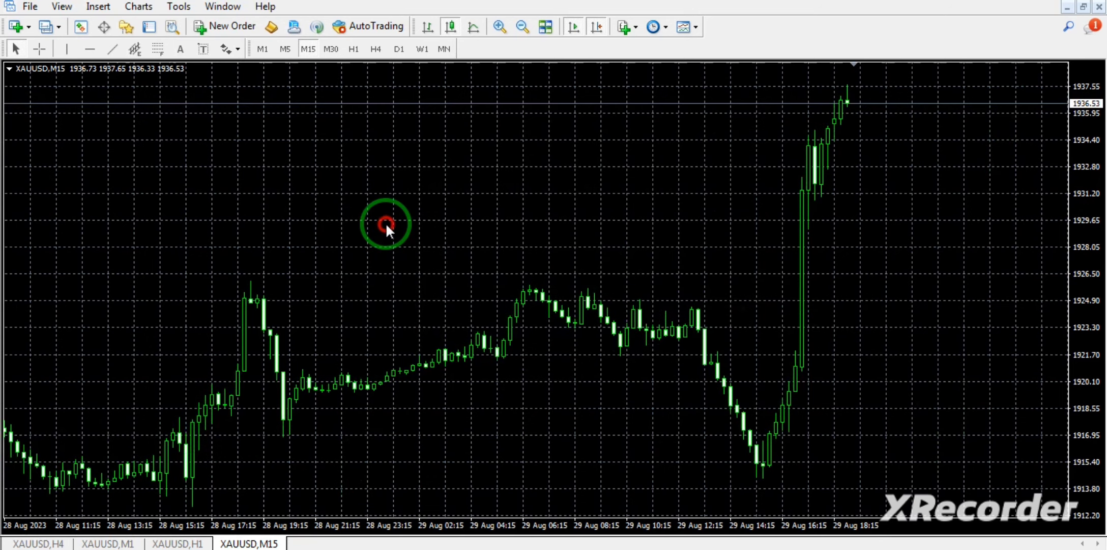
Show the one-click trading controls on the XAUUSD M15 chart and raise the trade volume to 0.14 lots
click(9, 69)
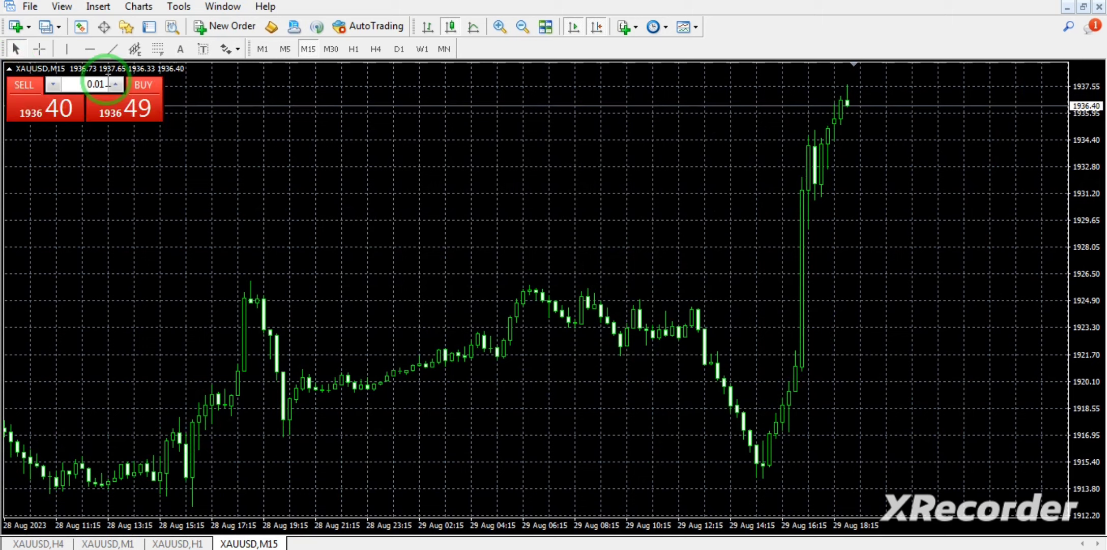
click(115, 84)
click(116, 84)
click(115, 84)
click(115, 84)
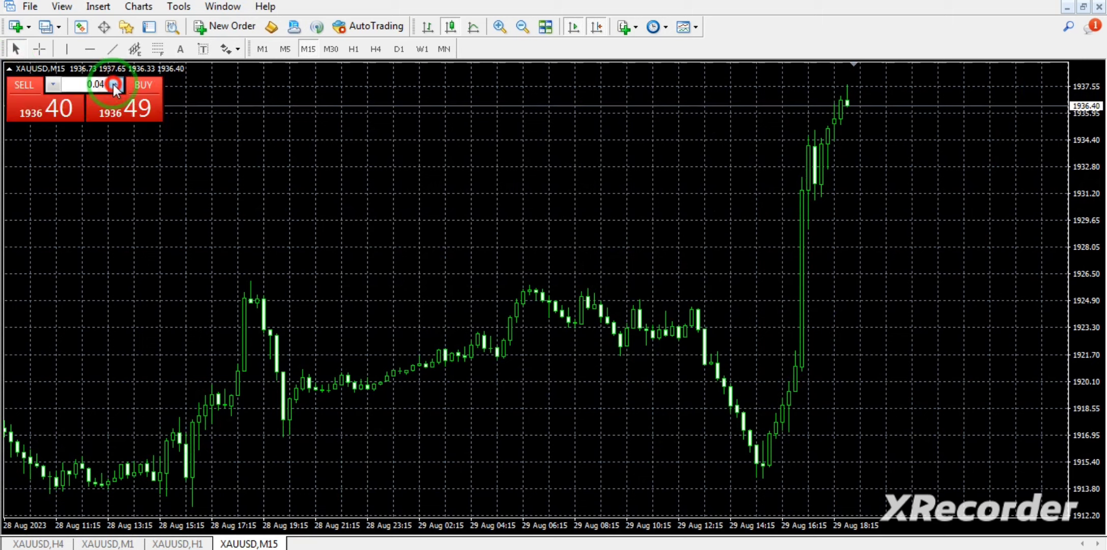
click(116, 84)
click(115, 84)
click(116, 84)
click(115, 84)
click(116, 84)
click(115, 84)
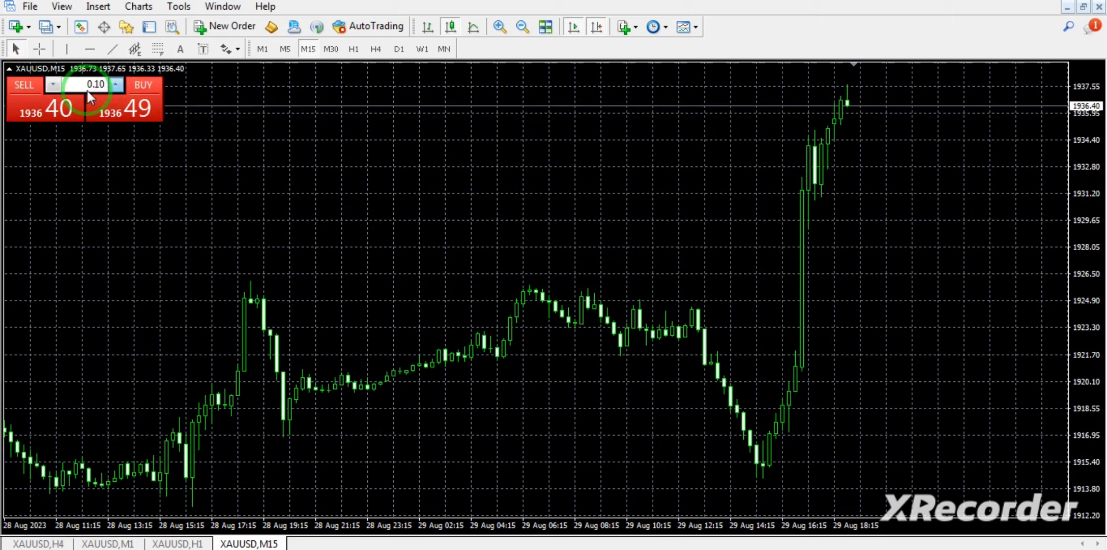
key(Up)
key(Up)
key(Up)
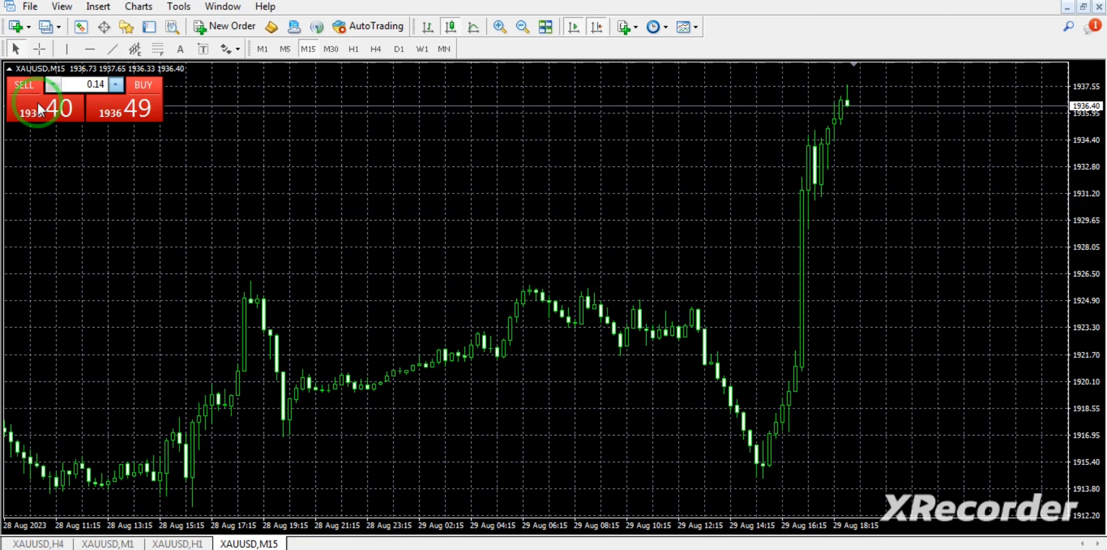
Enable One-Click Trading by reading through the disclaimer and accepting its terms and conditions
click(46, 108)
click(729, 301)
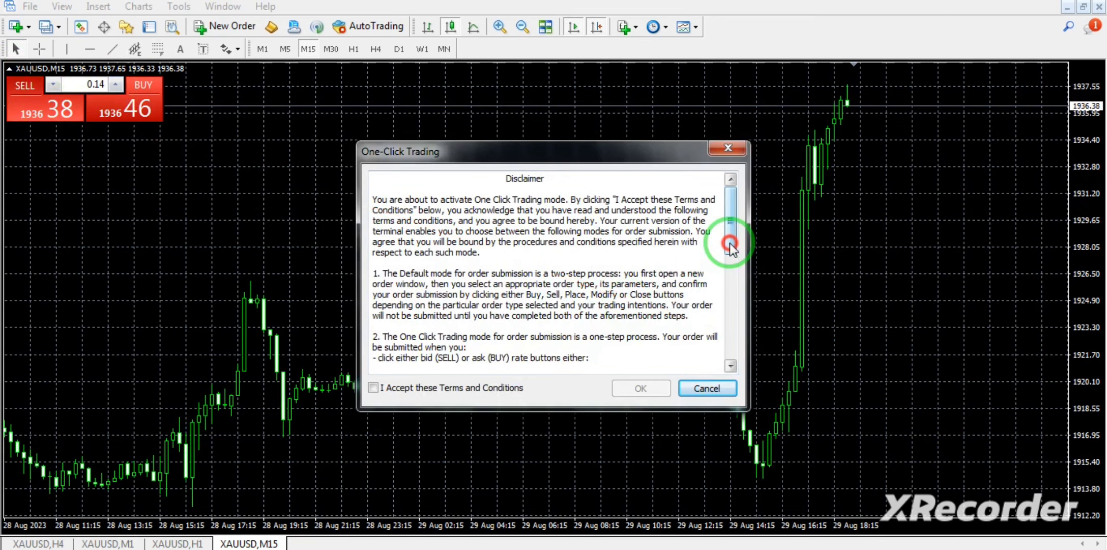
scroll(712, 351, down, 1)
click(373, 387)
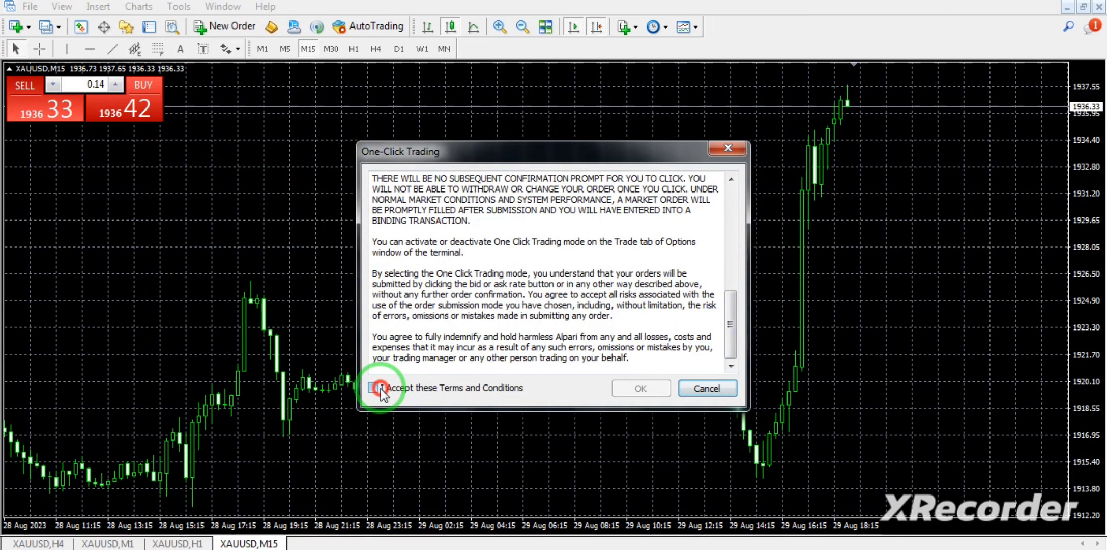
click(642, 388)
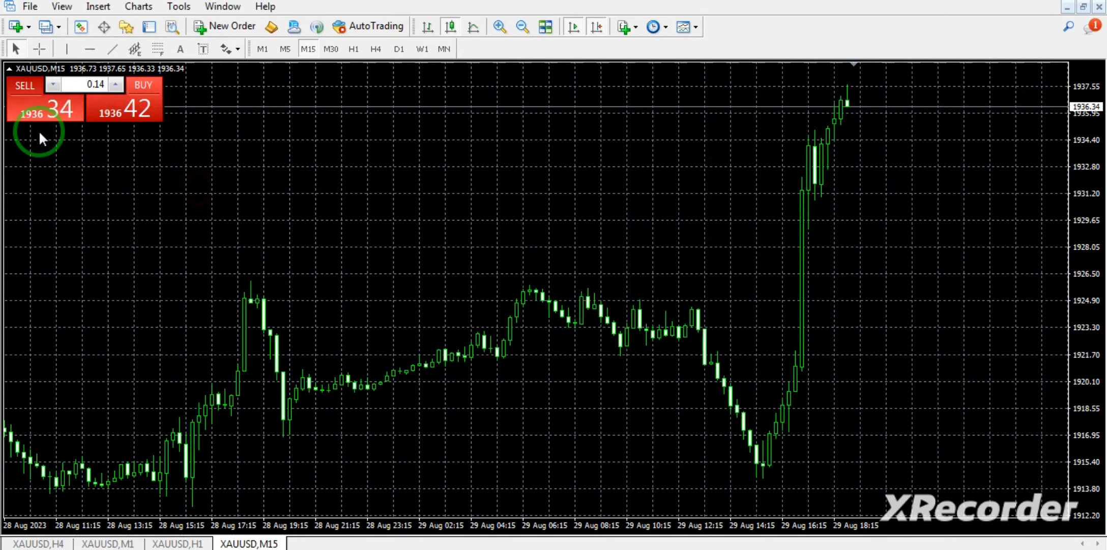
Sell 0.14 lots of XAUUSD at market price and try to pull a stop-loss level above the order's entry line
click(20, 108)
click(103, 103)
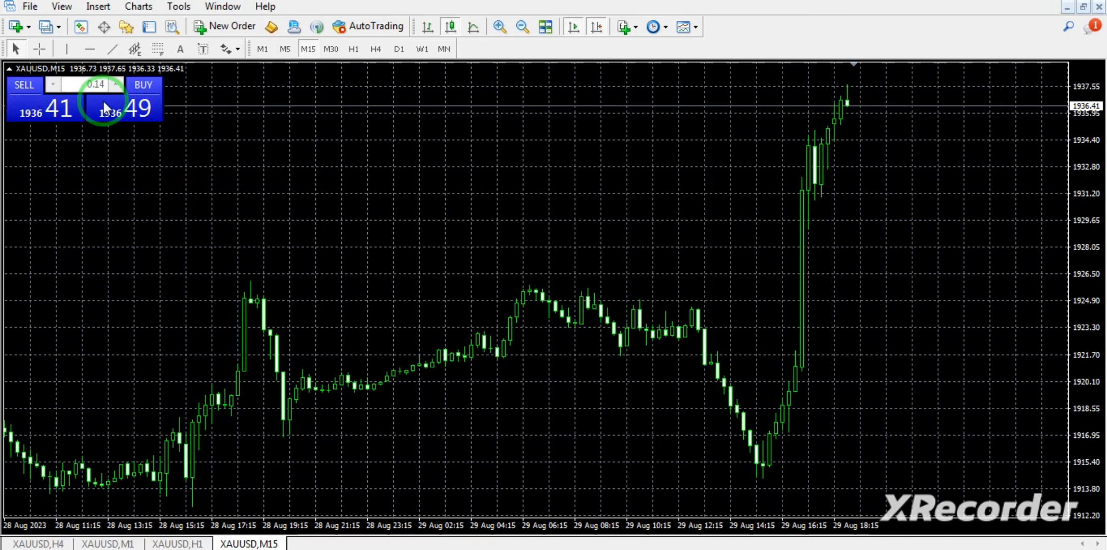
click(679, 106)
mouse_move(679, 106)
mouse_down()
mouse_move(680, 96)
mouse_move(680, 116)
mouse_move(696, 72)
mouse_up()
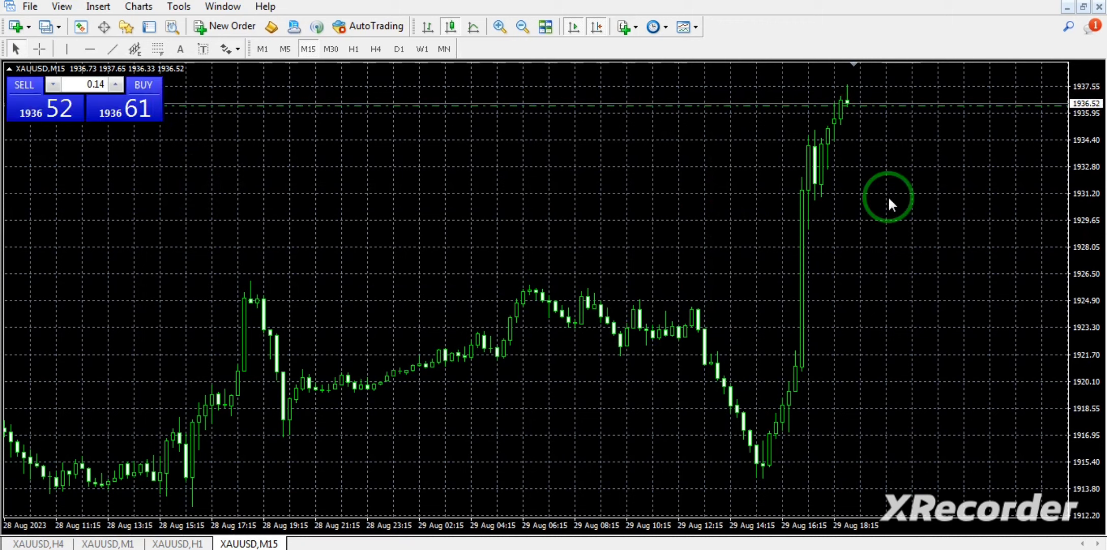